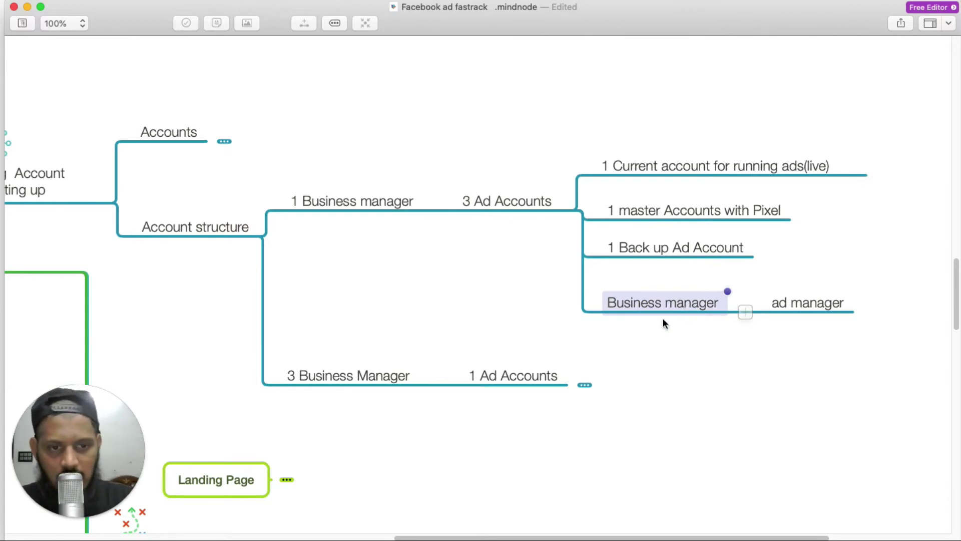
- Open Business Settings for The Scientific Method and view its Partners and Pages sections
key(super+Tab)
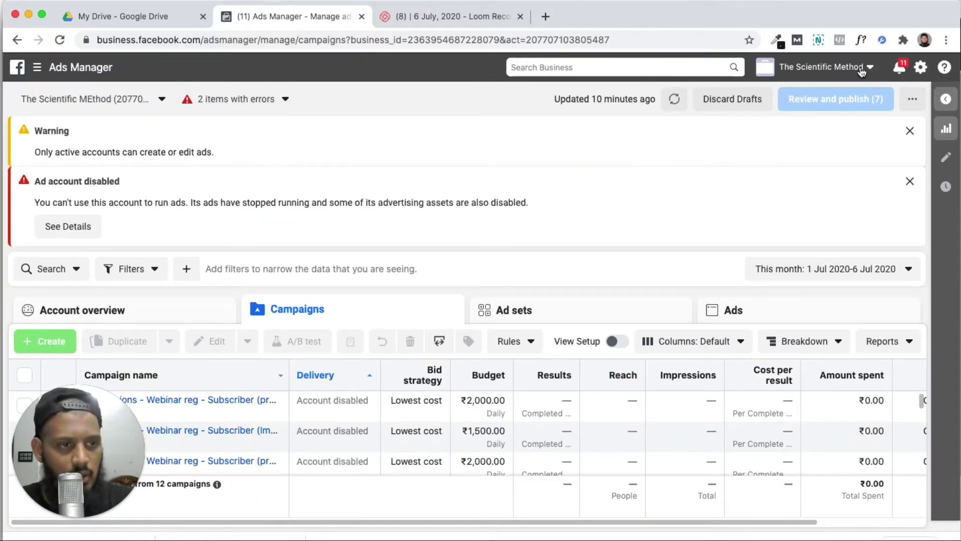
click(874, 75)
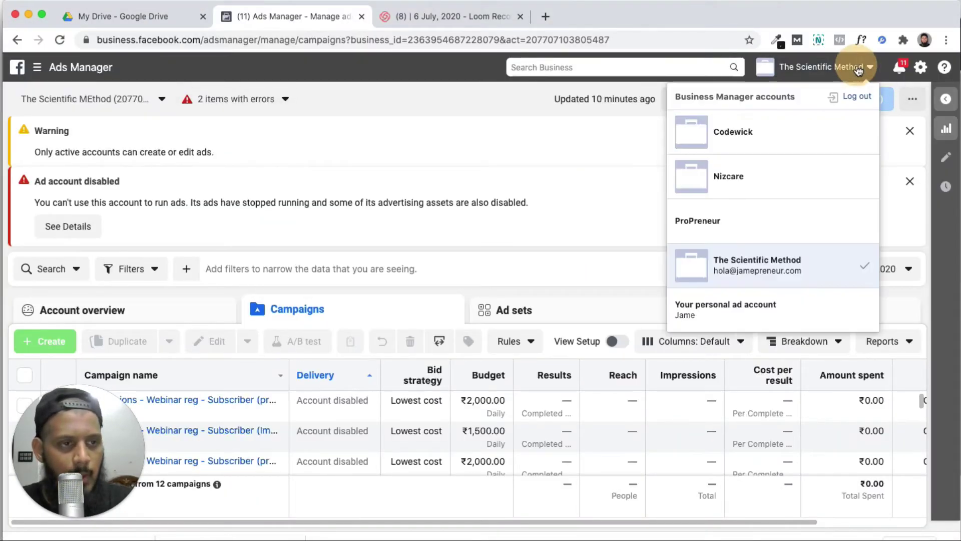
click(925, 72)
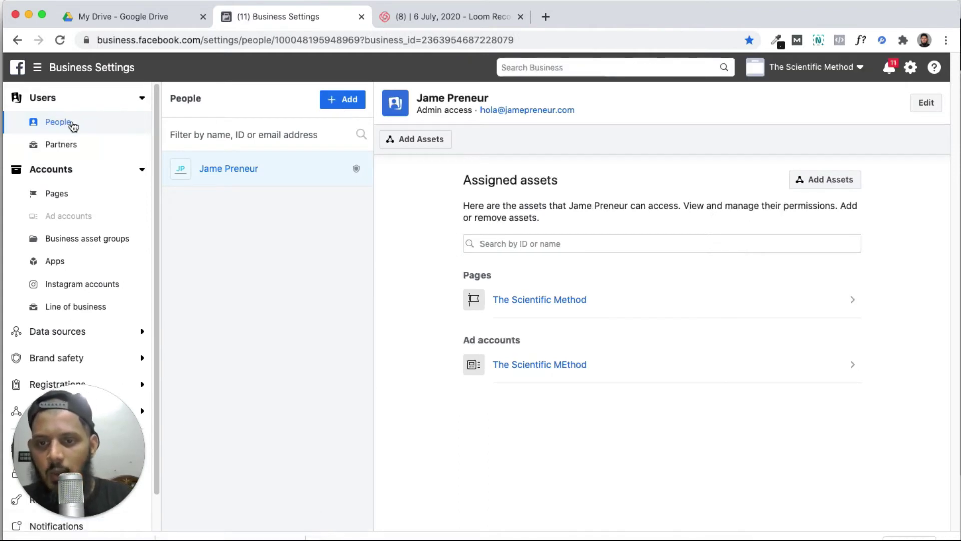
drag(76, 451, 240, 478)
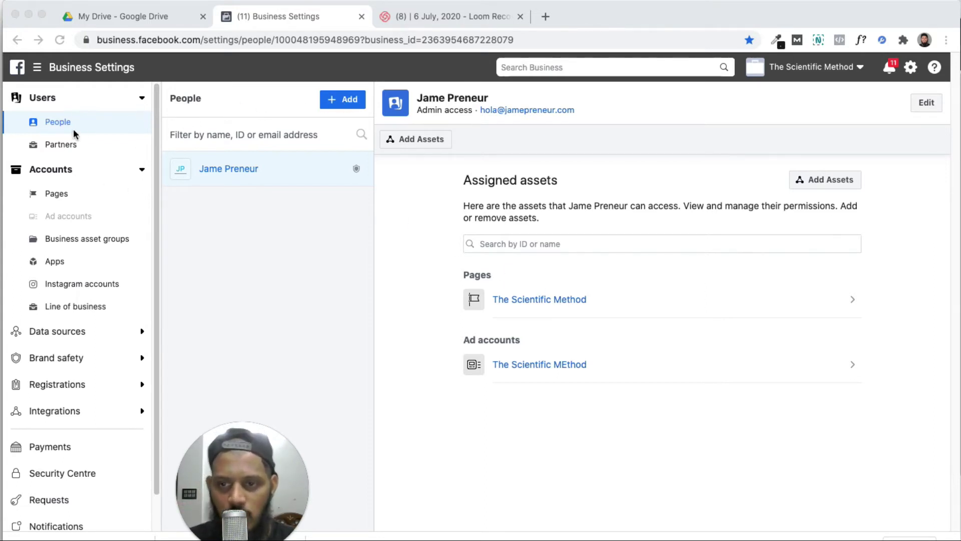
click(75, 145)
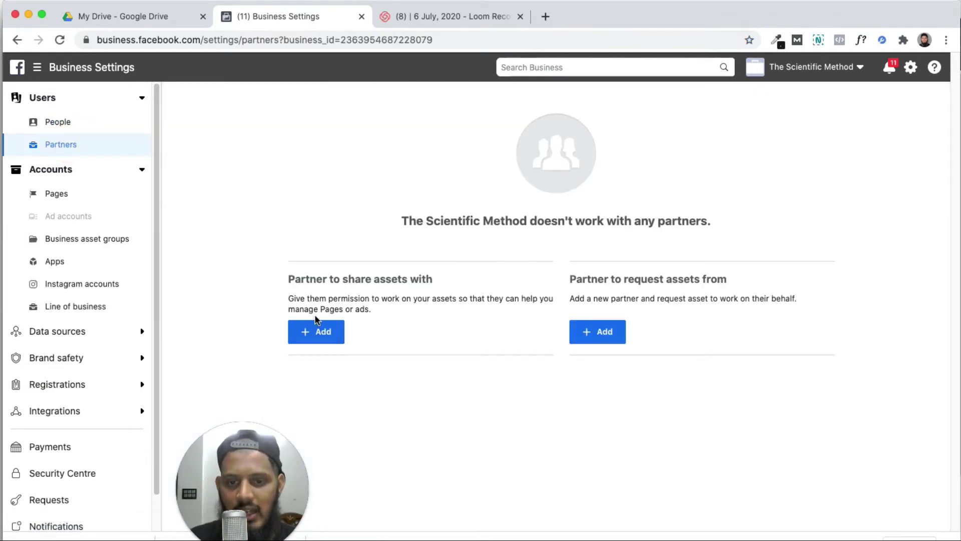
click(65, 195)
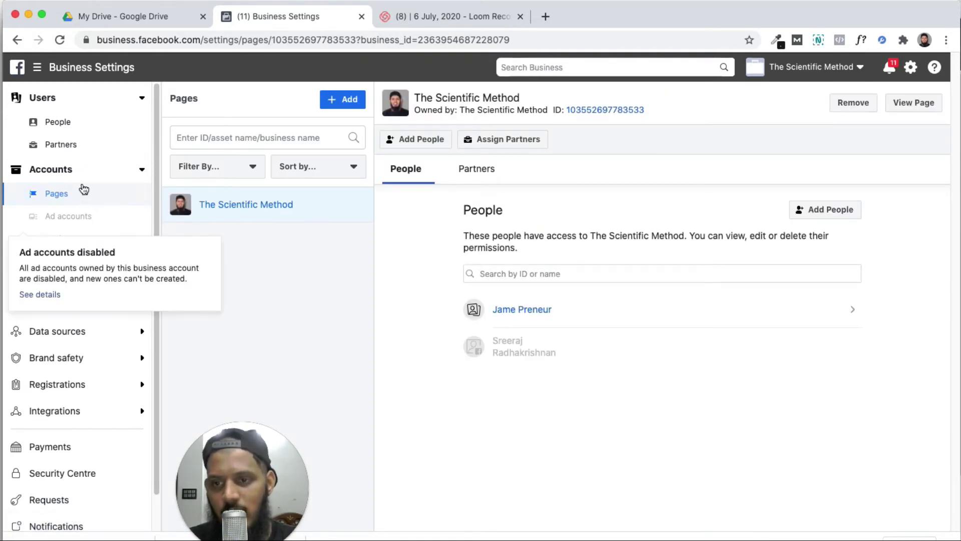
- Switch to the ProPreneur business and view its partners and the Pro Preneur page
click(846, 67)
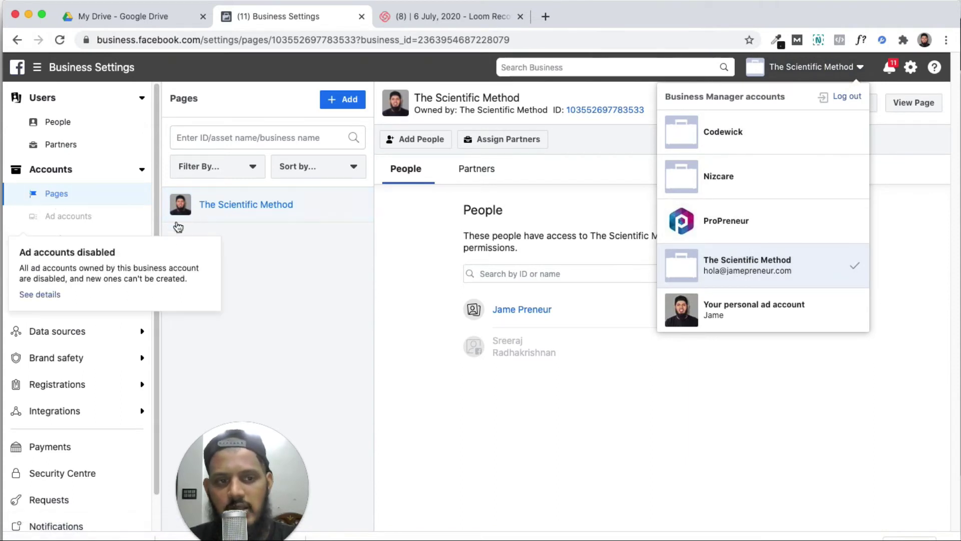
click(795, 226)
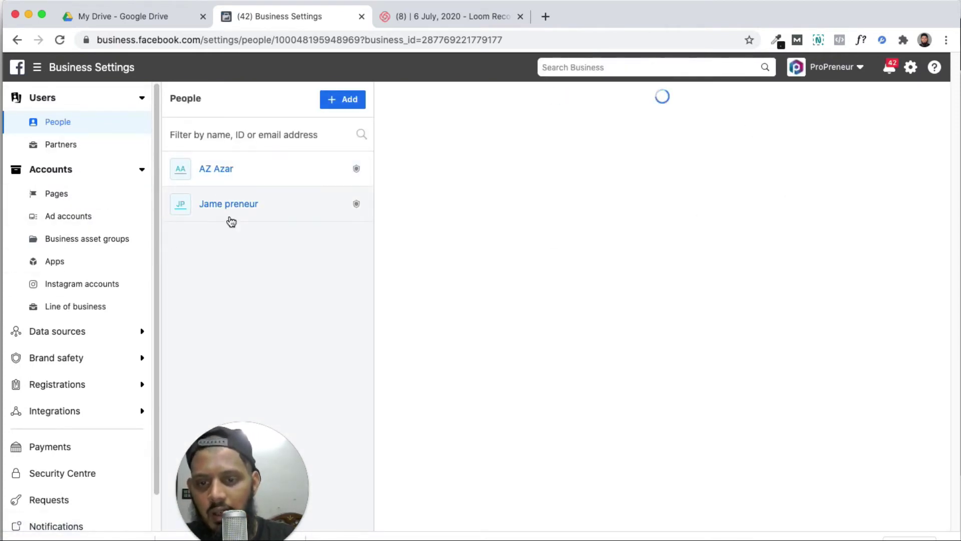
click(58, 146)
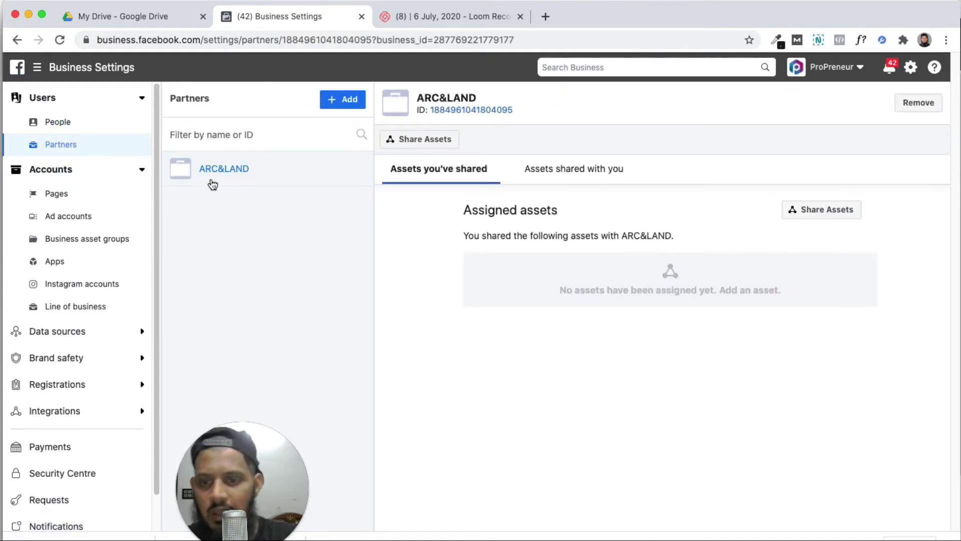
click(76, 196)
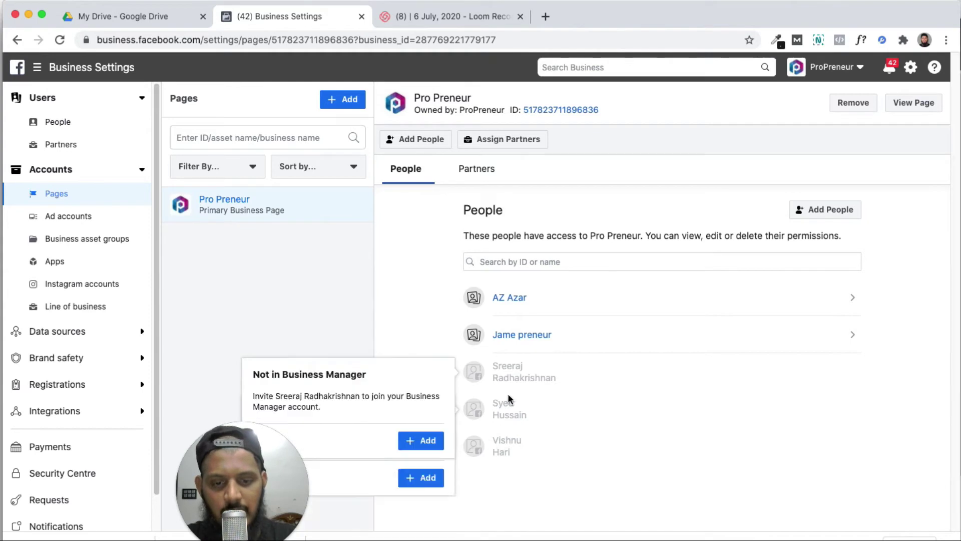
- List ProPreneur's five ad accounts and preview the + Add ad account options
click(94, 220)
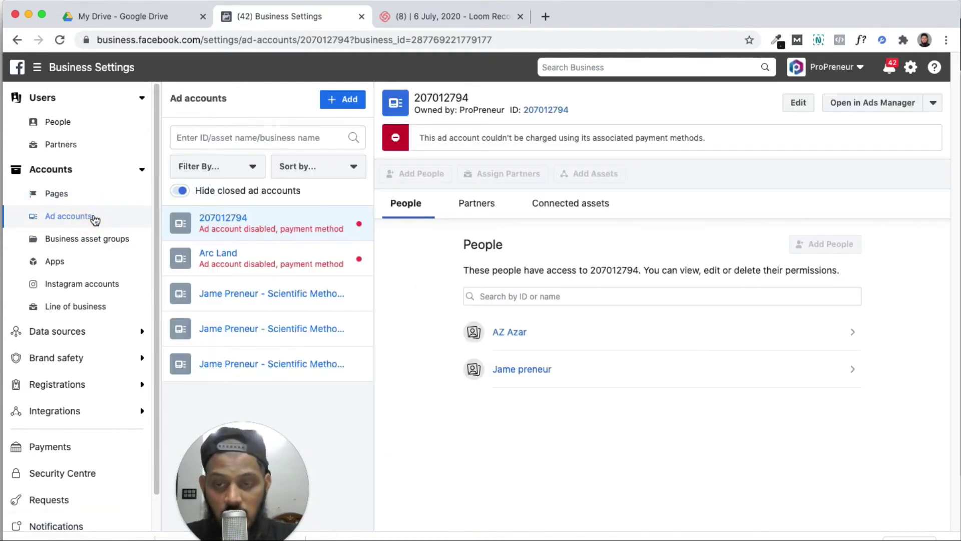
click(340, 108)
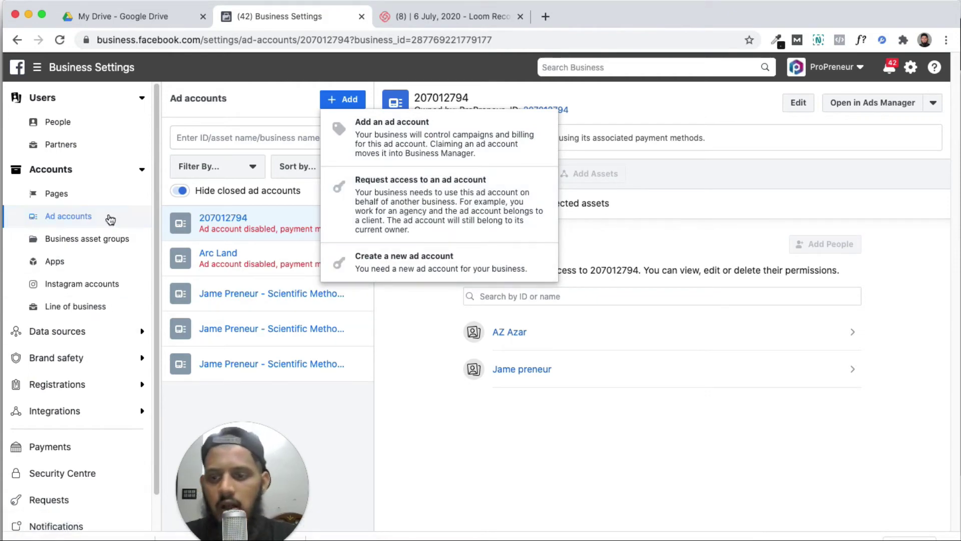
click(332, 408)
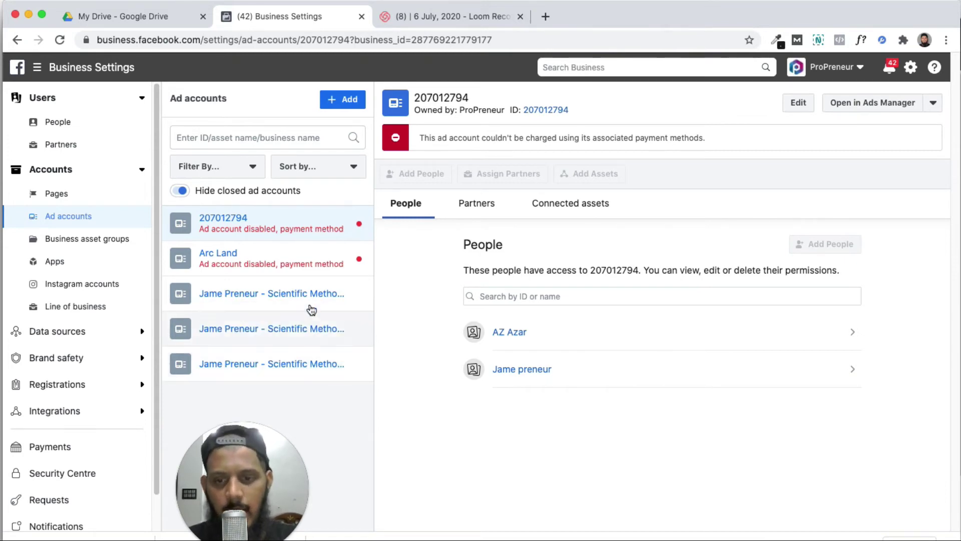
- Expand the Data sources section and scroll through the Business Settings sidebar
click(103, 333)
scroll(101, 358, down, 2)
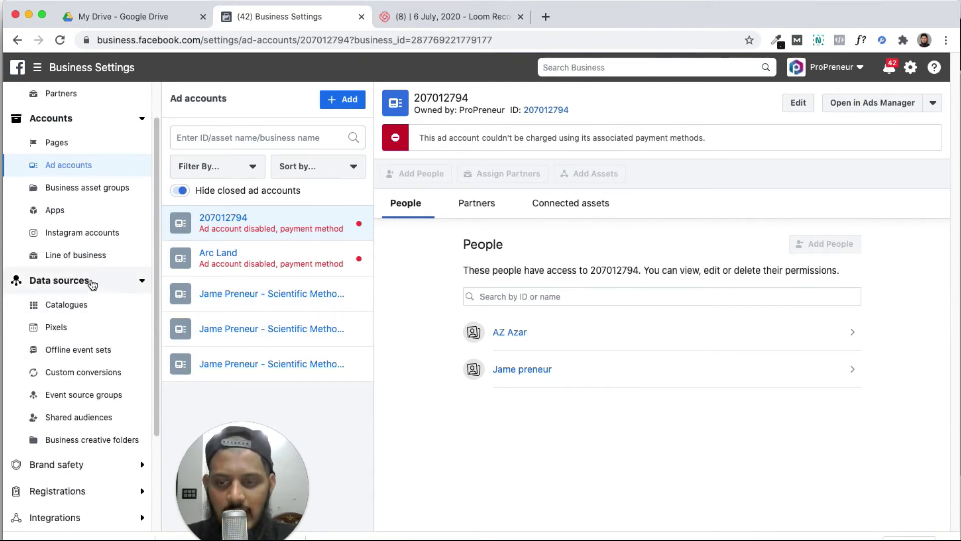
scroll(80, 334, down, 1)
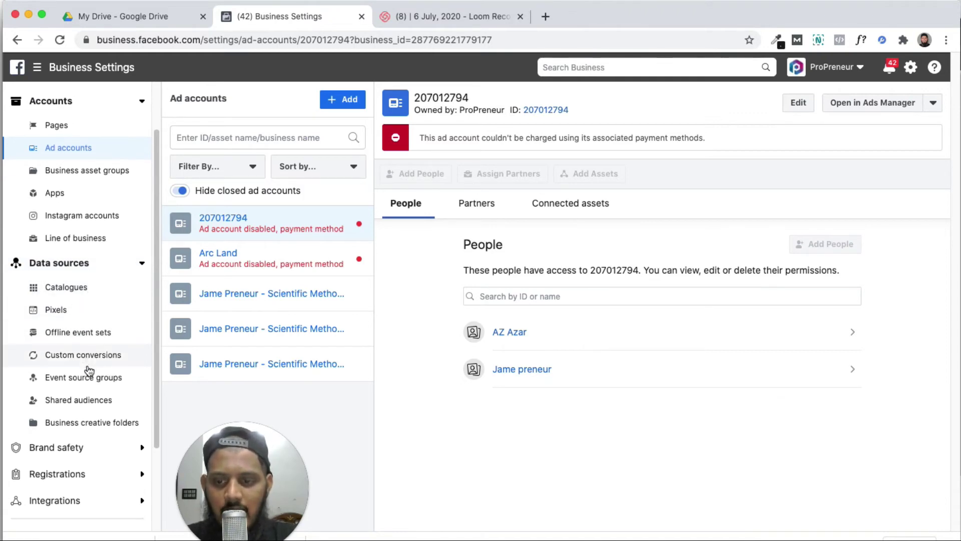
scroll(80, 271, down, 5)
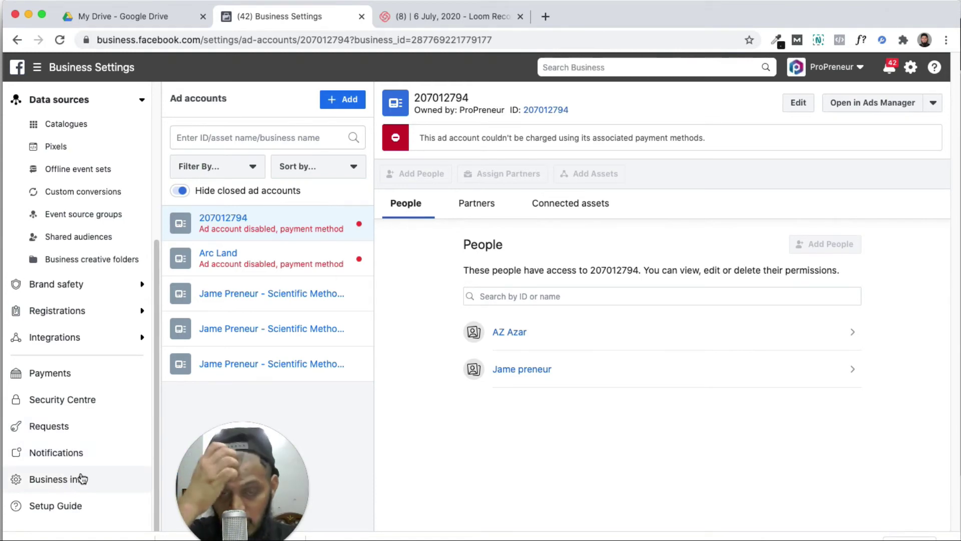
scroll(100, 401, up, 5)
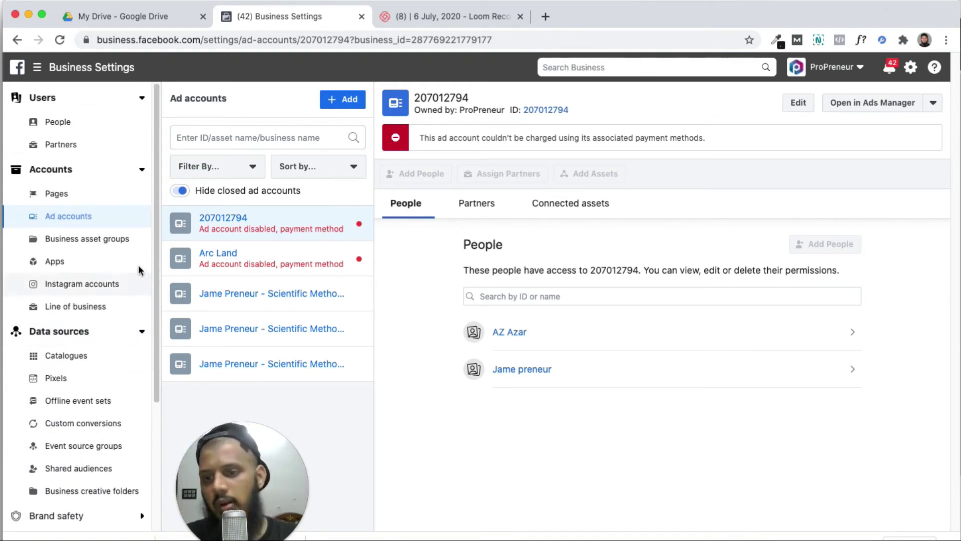
- Review ProPreneur's partners and people, then show Payment methods with its single Mastercard
click(97, 145)
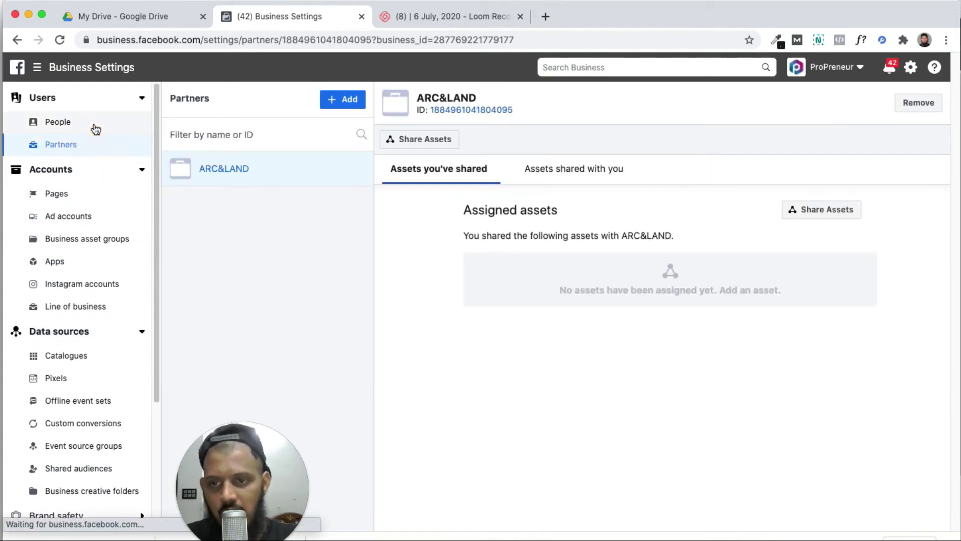
click(93, 124)
click(136, 148)
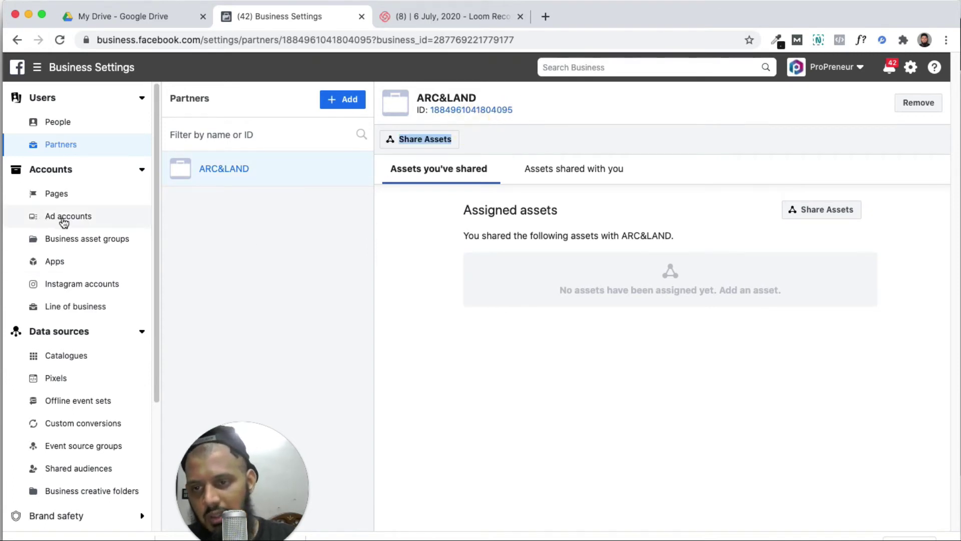
click(250, 236)
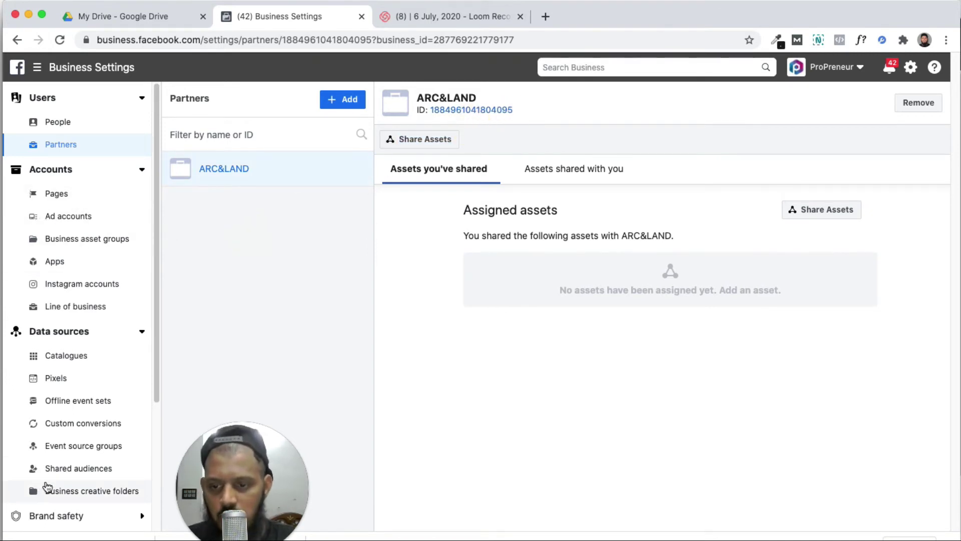
scroll(40, 491, down, 5)
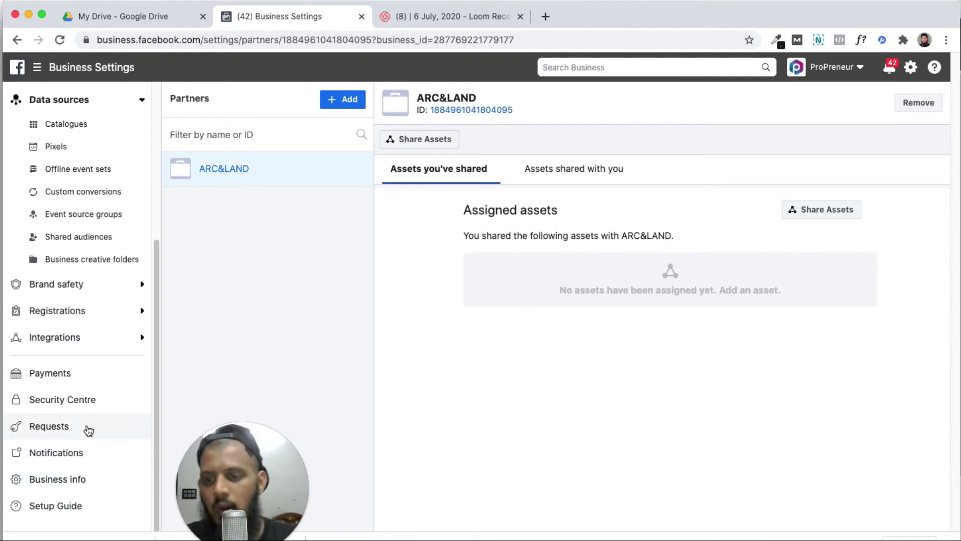
scroll(115, 426, up, 3)
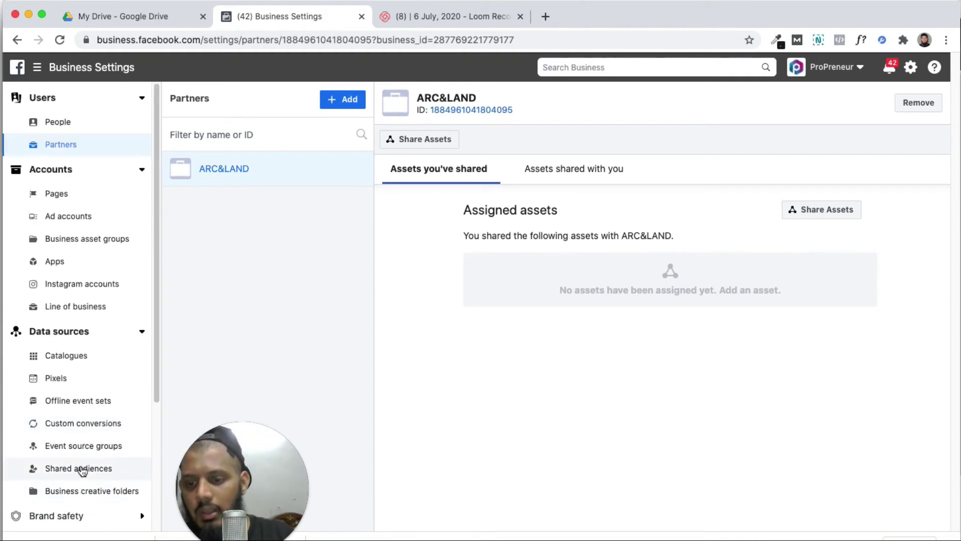
scroll(85, 425, down, 3)
click(76, 375)
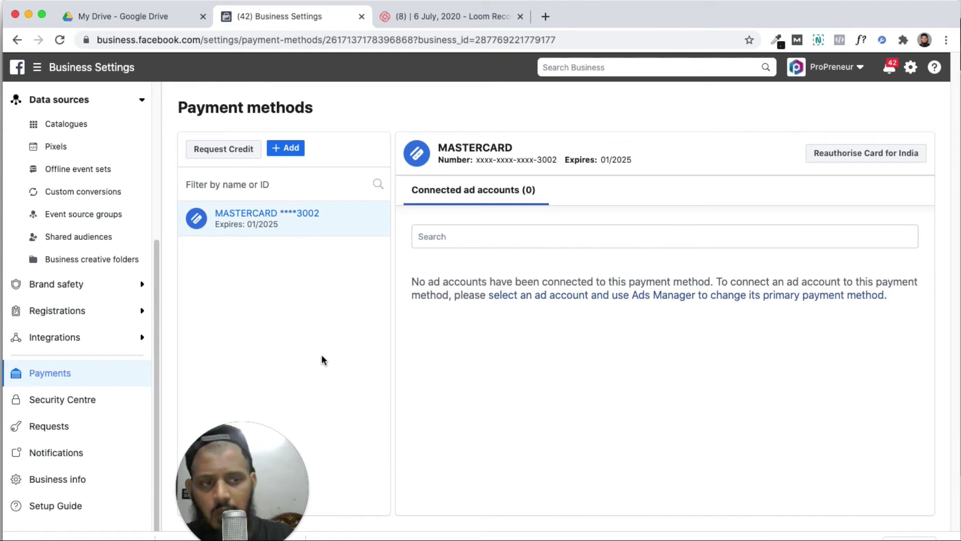
- Switch from ProPreneur to the personal ad account, showing spend caps and amounts spent
scroll(58, 317, up, 5)
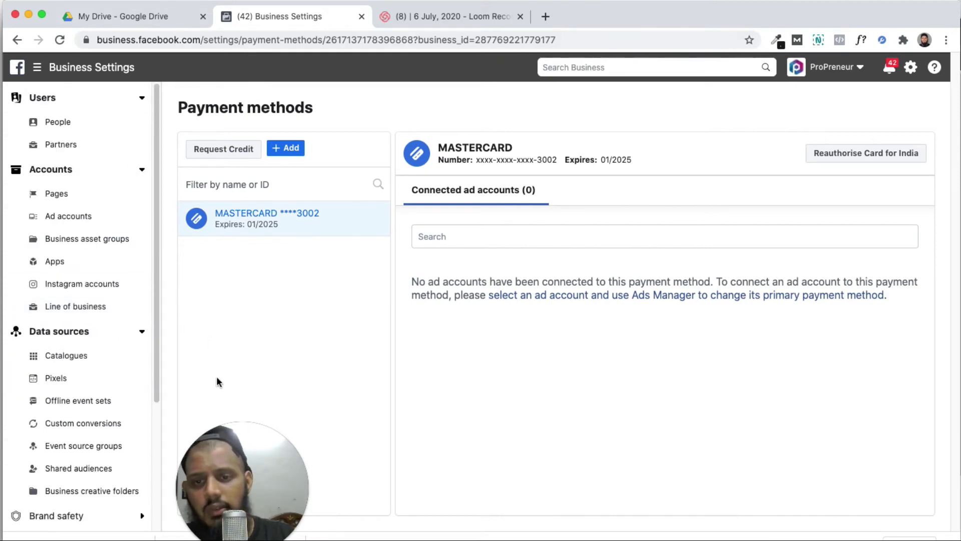
scroll(122, 378, down, 5)
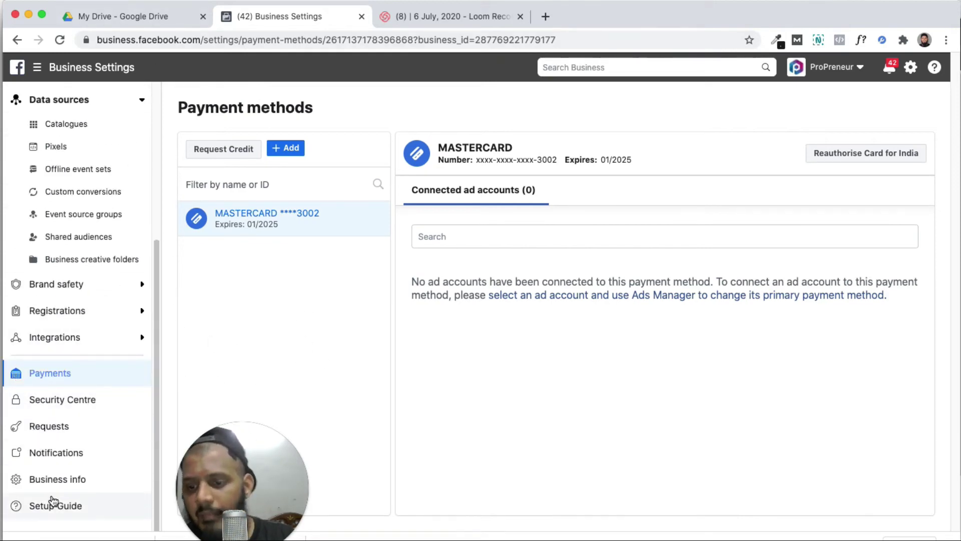
scroll(92, 386, up, 5)
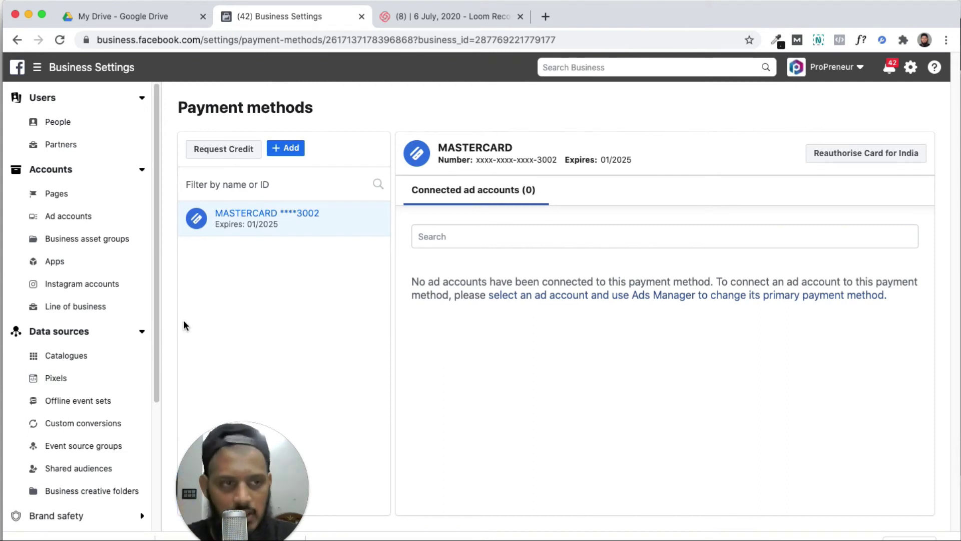
click(836, 70)
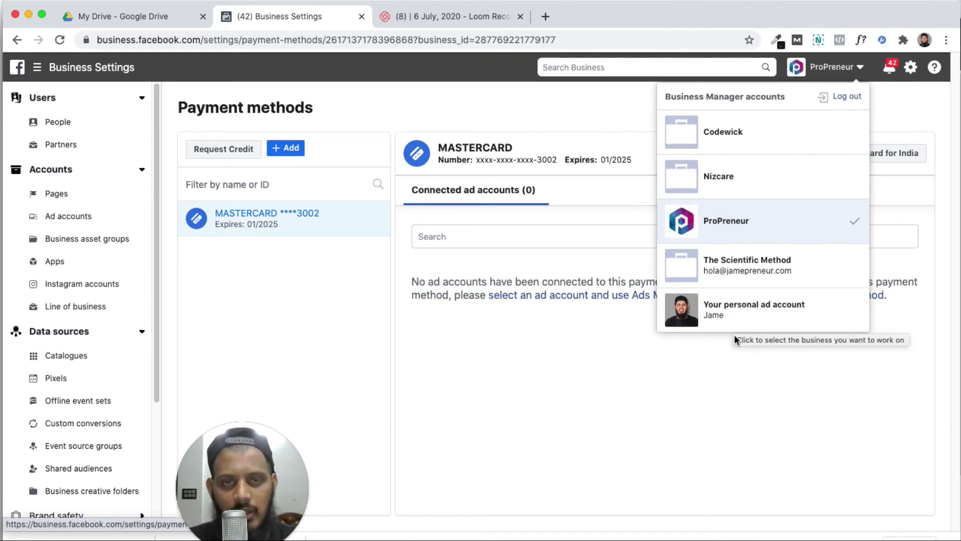
click(749, 316)
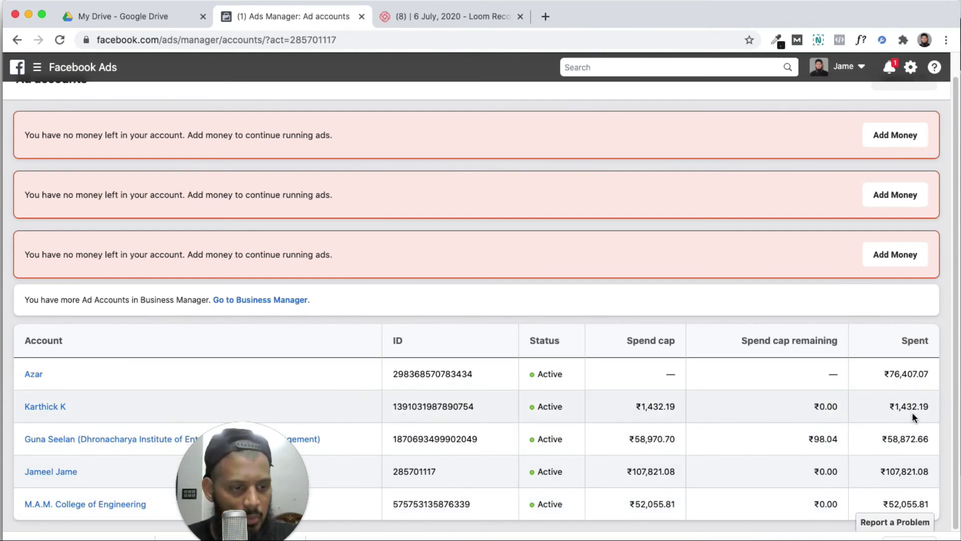
- Show the business tools and account switcher lists, then return to the 'Facebook ad fastrack' map
scroll(881, 496, up, 1)
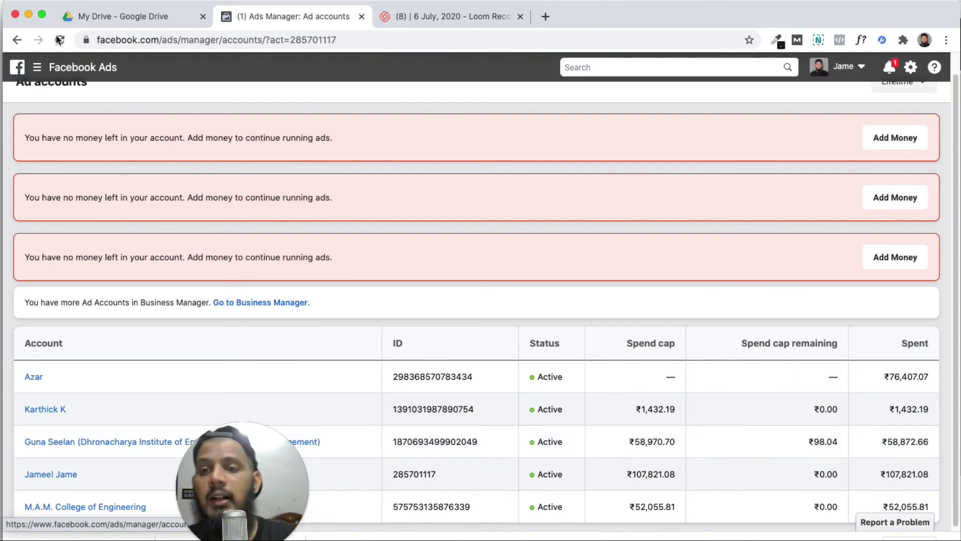
click(37, 67)
click(856, 69)
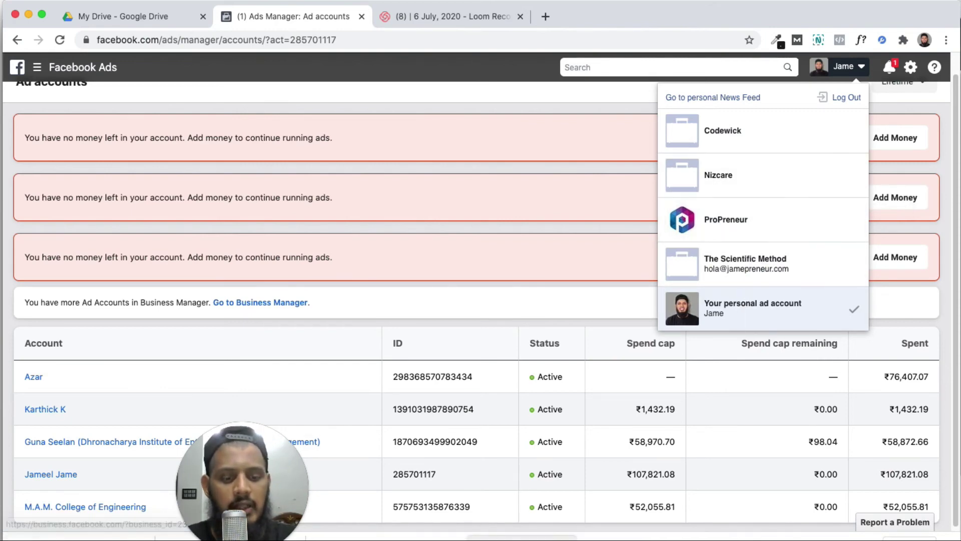
key(super+Tab)
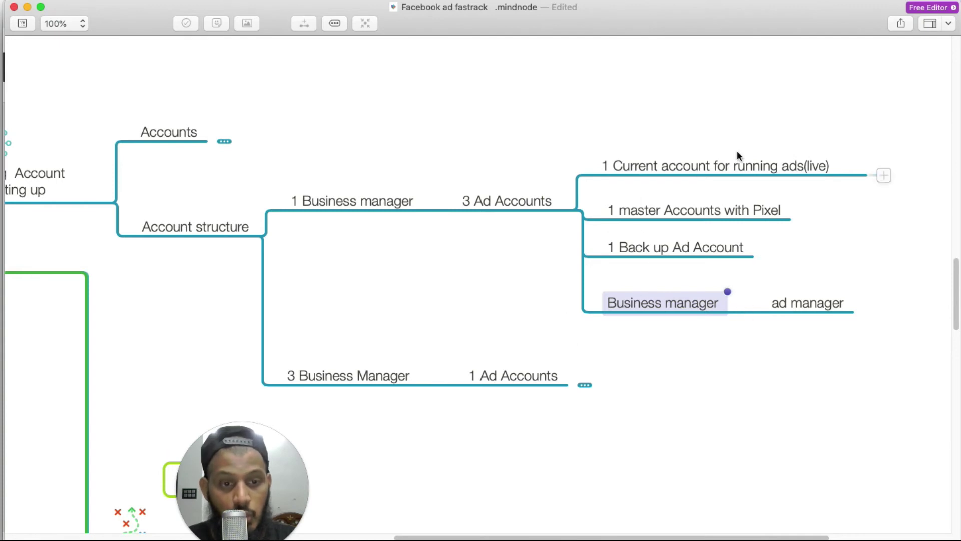
- Expand '1 Ad Accounts' and space out its current-ads, master-with-Pixel and backup nodes
scroll(466, 531, right, 5)
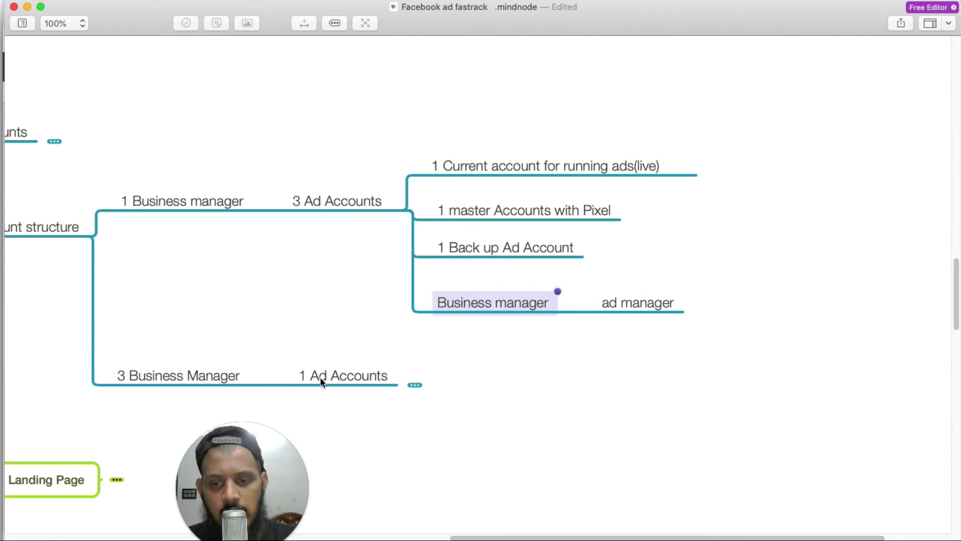
click(420, 384)
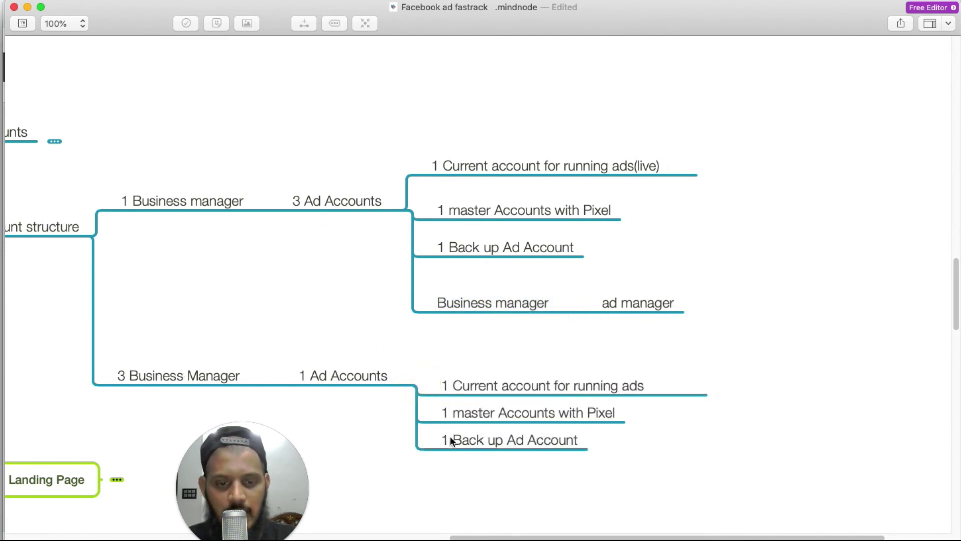
scroll(413, 406, down, 3)
drag(513, 320, 512, 274)
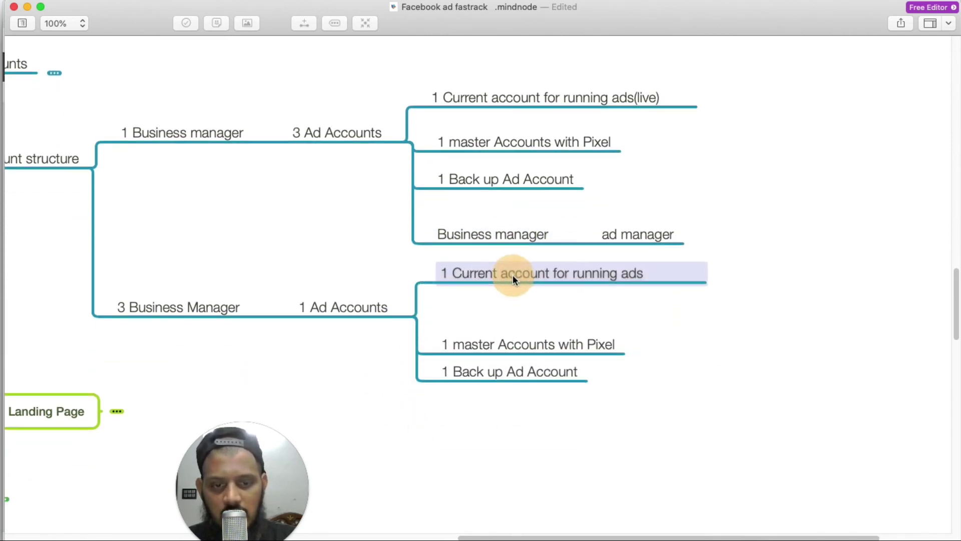
drag(517, 345, 516, 327)
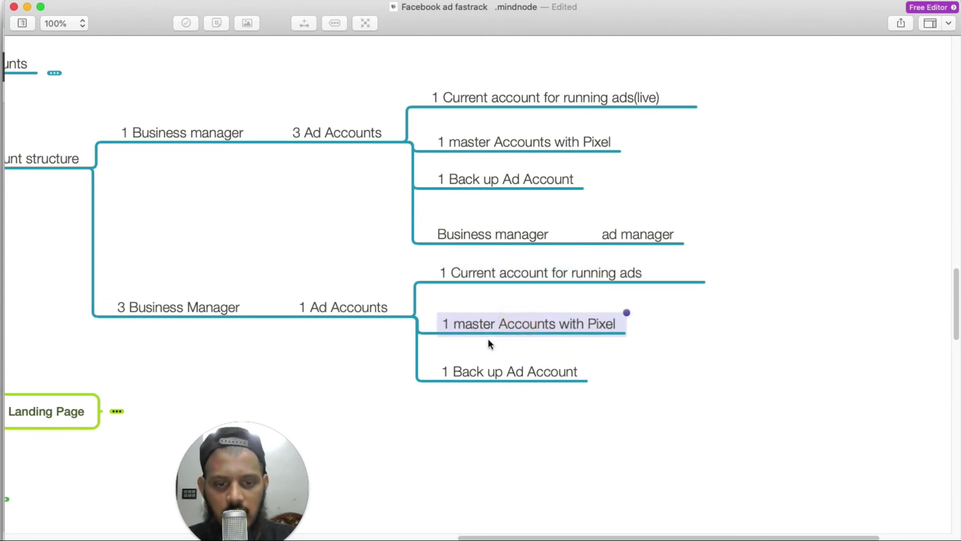